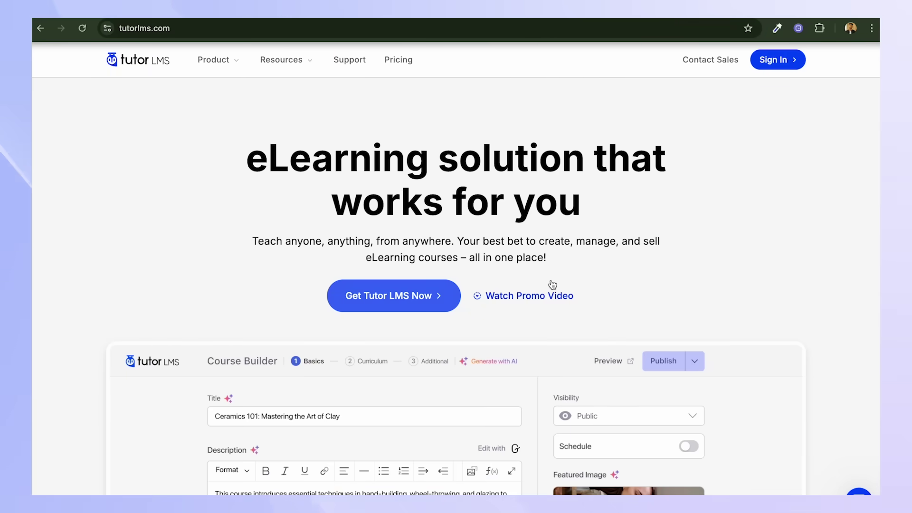
- Switch to the VdoCipher site tab and bring up its dashboard sign-in page
click(293, 18)
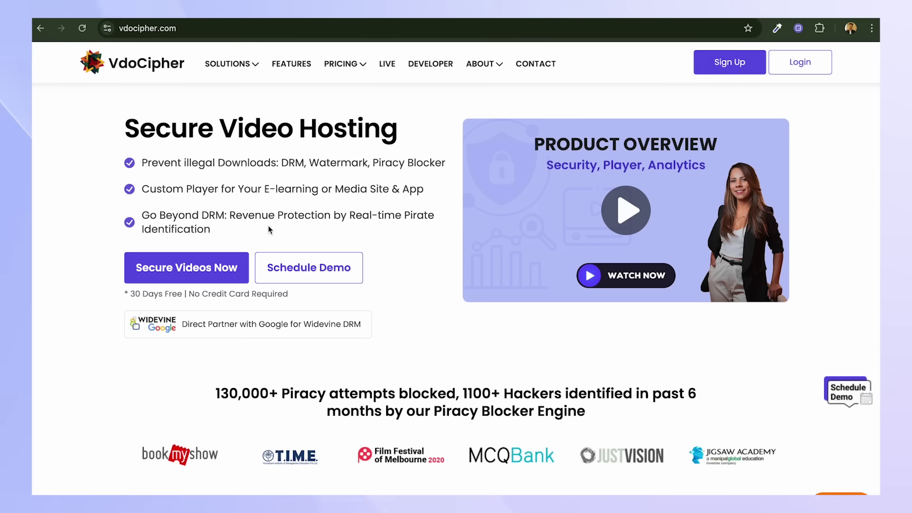
scroll(269, 229, down, 1)
scroll(269, 229, up, 1)
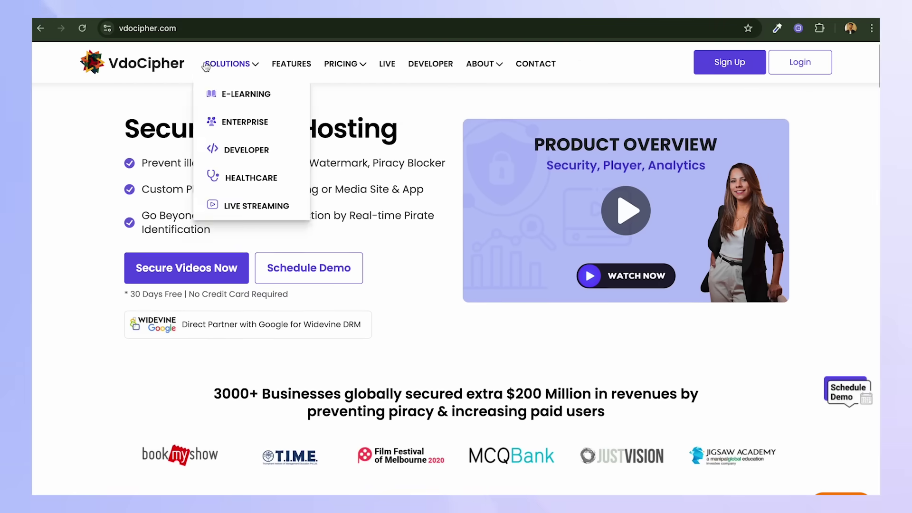
click(219, 30)
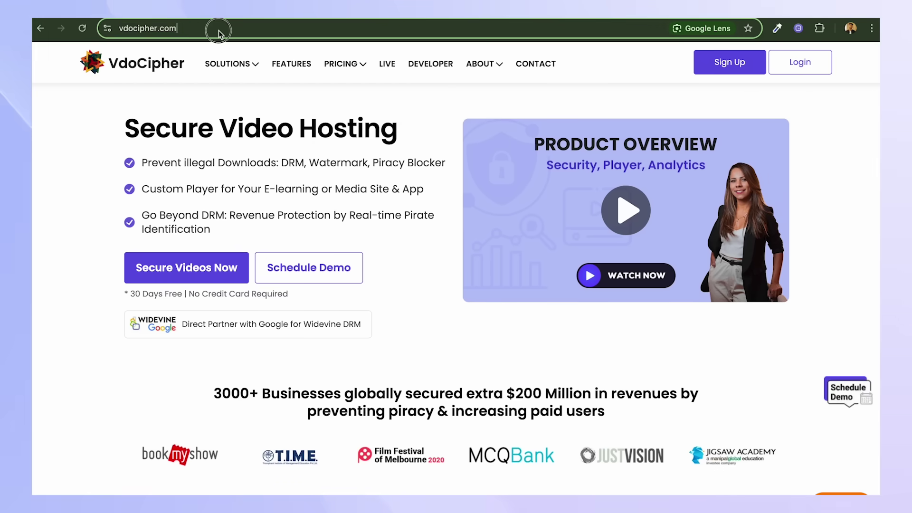
click(291, 85)
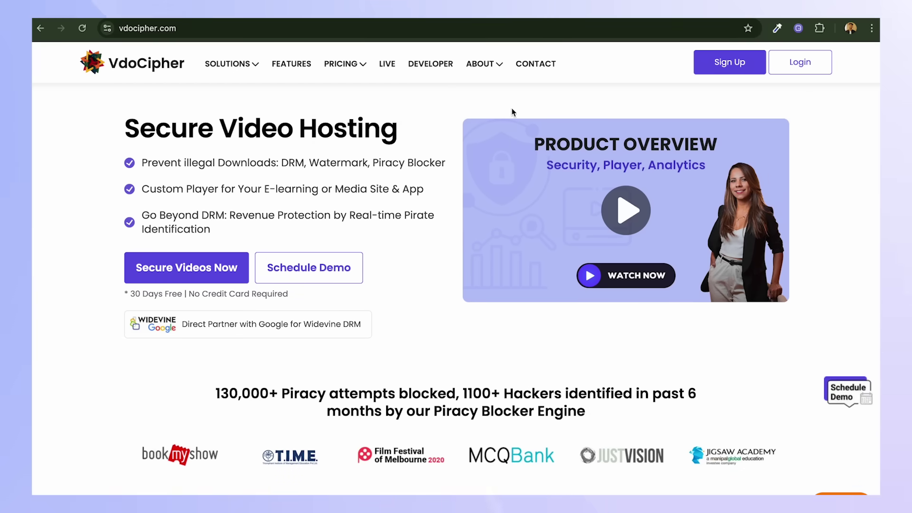
- Sign in to the VdoCipher dashboard with the saved credentials after glancing at Register
click(781, 69)
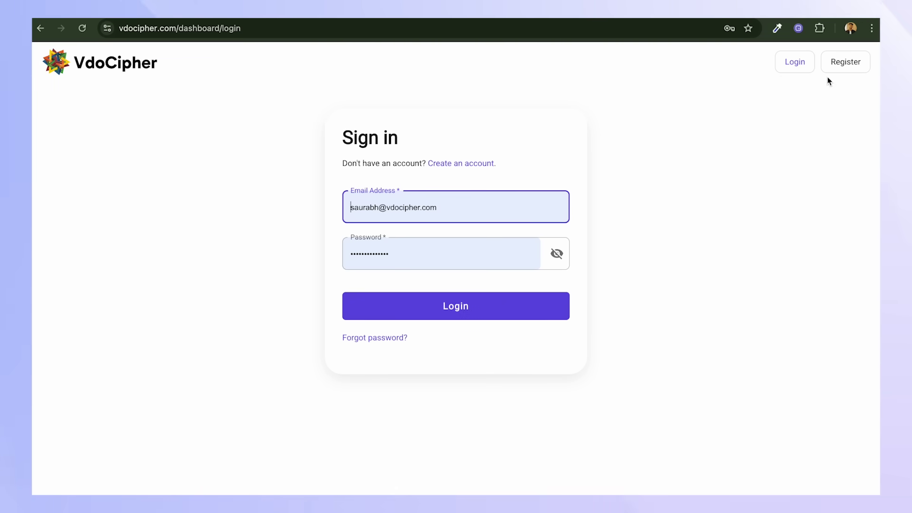
click(840, 76)
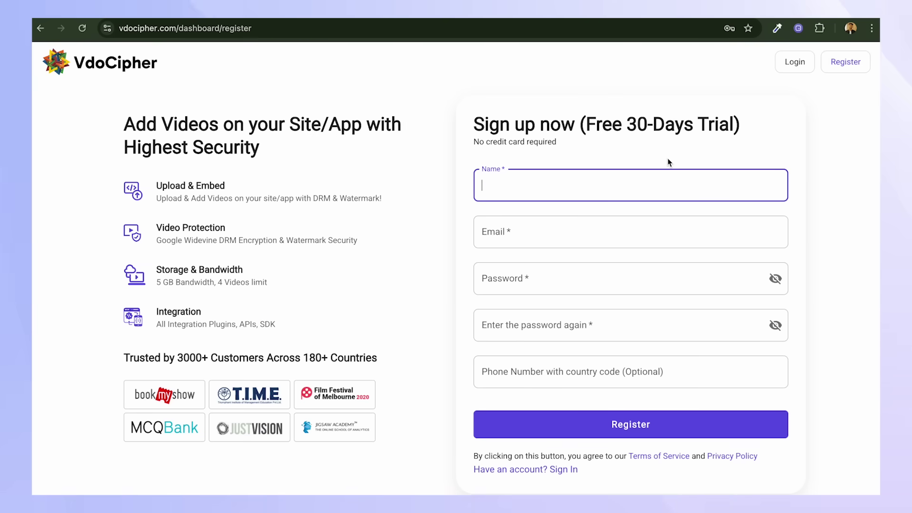
click(792, 62)
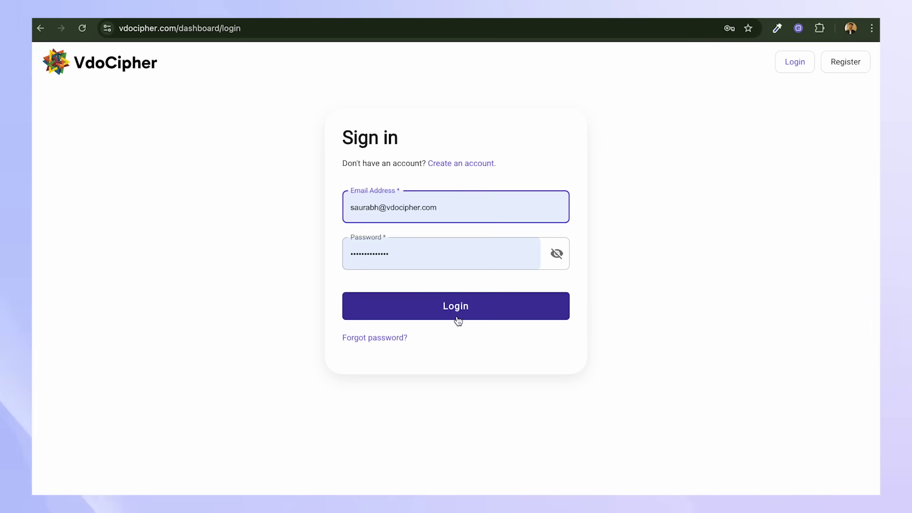
click(461, 309)
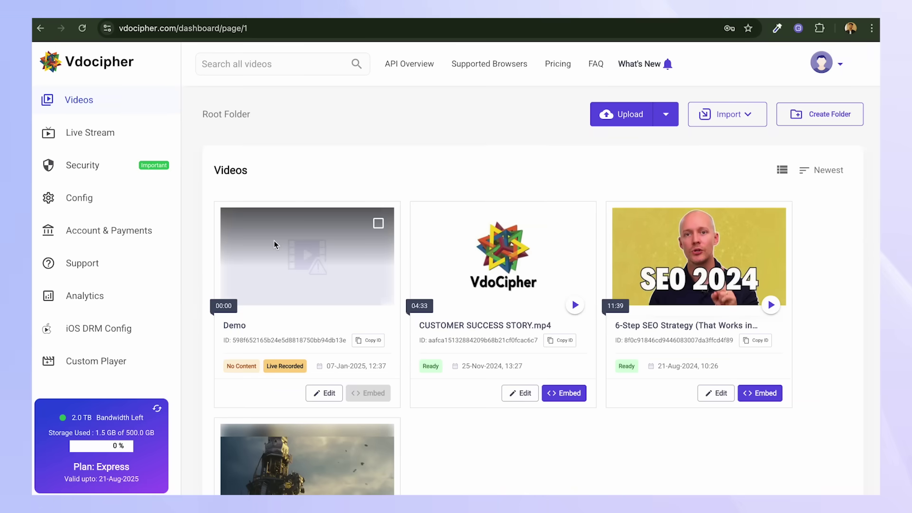
click(639, 116)
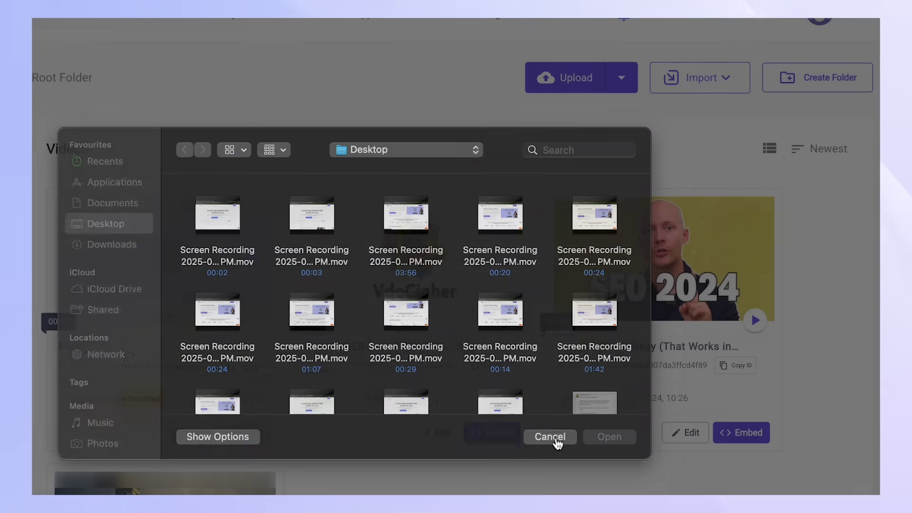
click(556, 437)
click(722, 77)
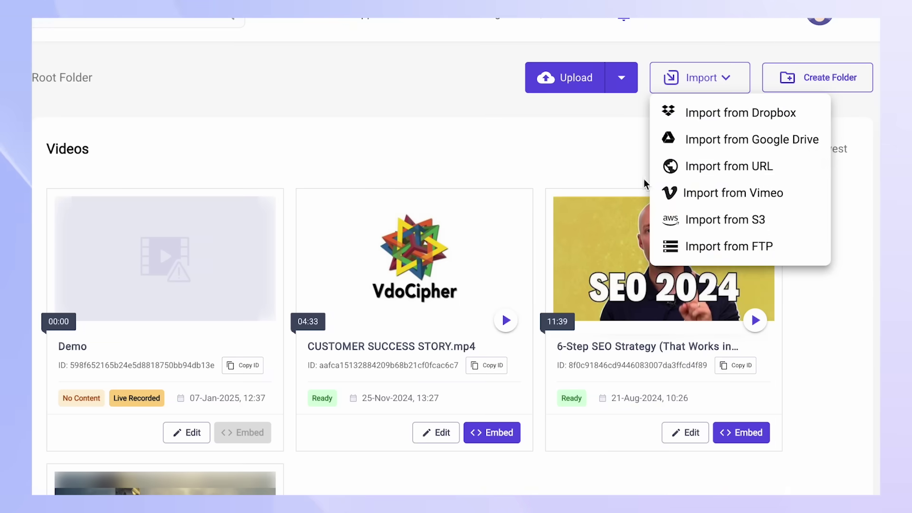
click(607, 140)
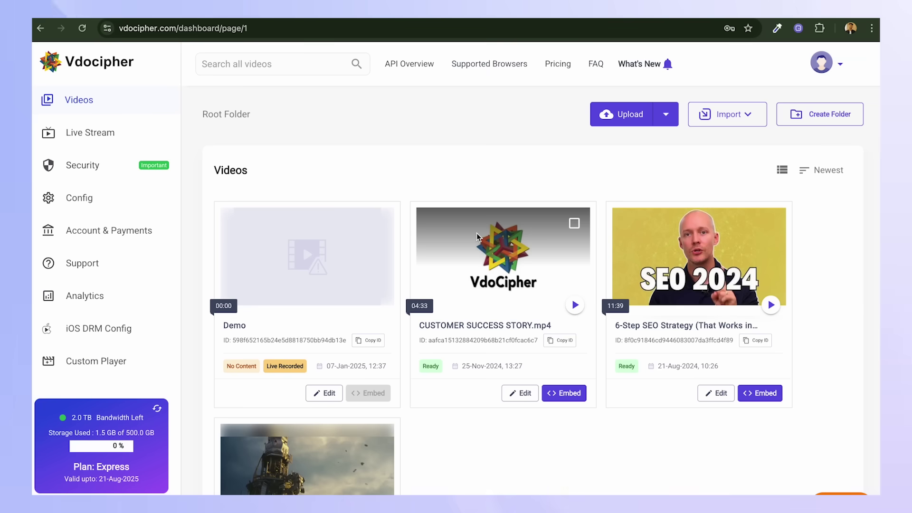
scroll(477, 237, down, 1)
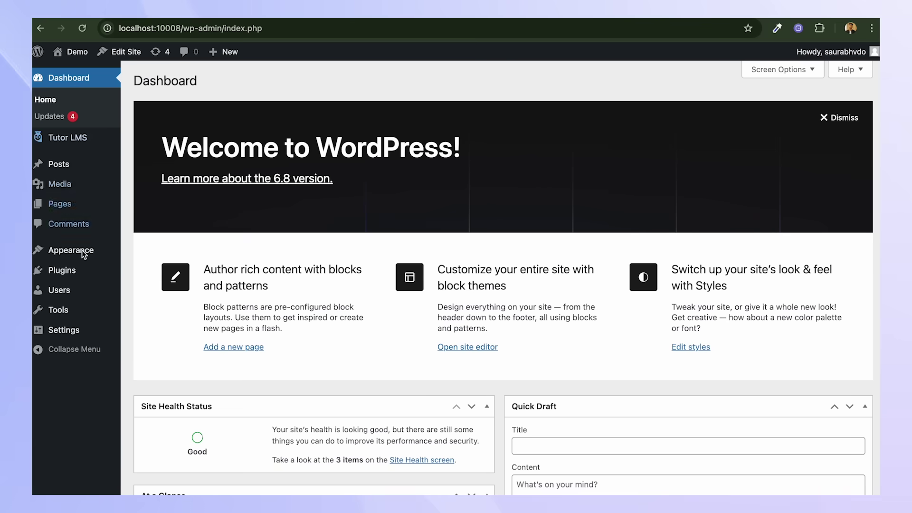
- Install the VdoCipher video player plugin found by searching 'vdocipher', then open its settings
click(69, 271)
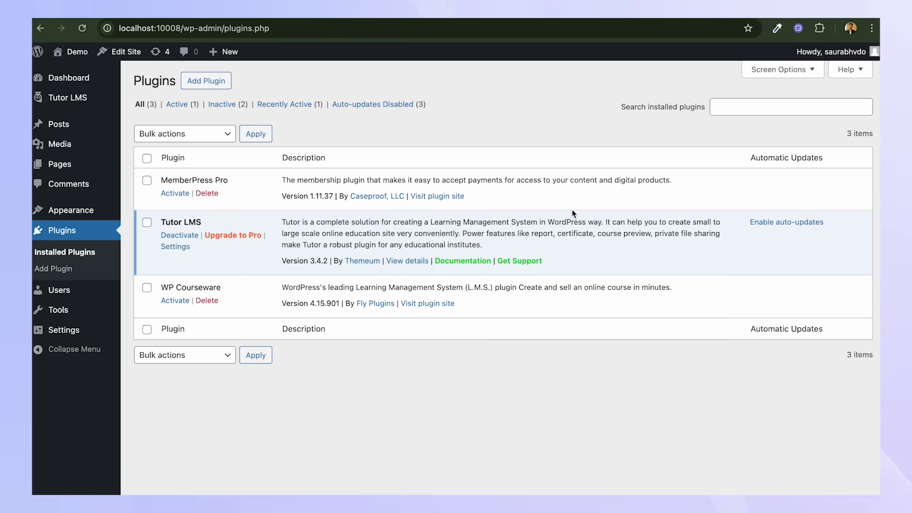
click(207, 82)
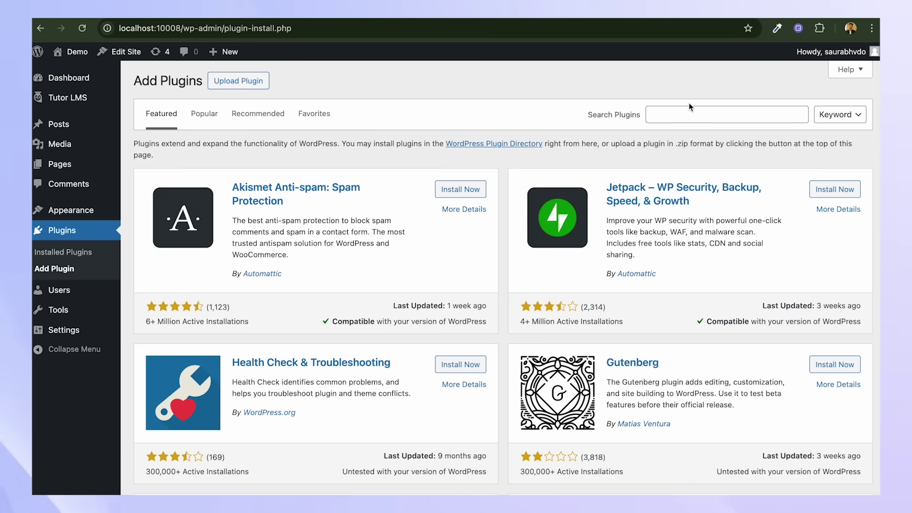
click(688, 114)
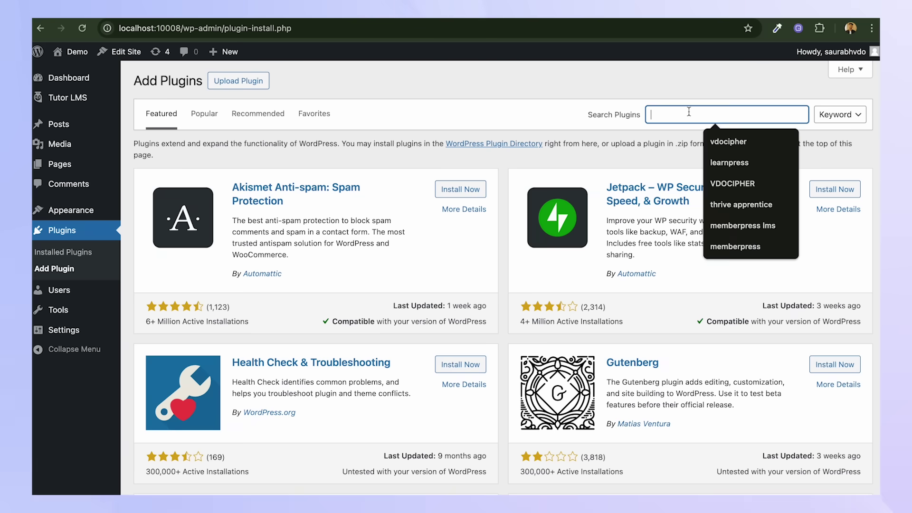
click(706, 140)
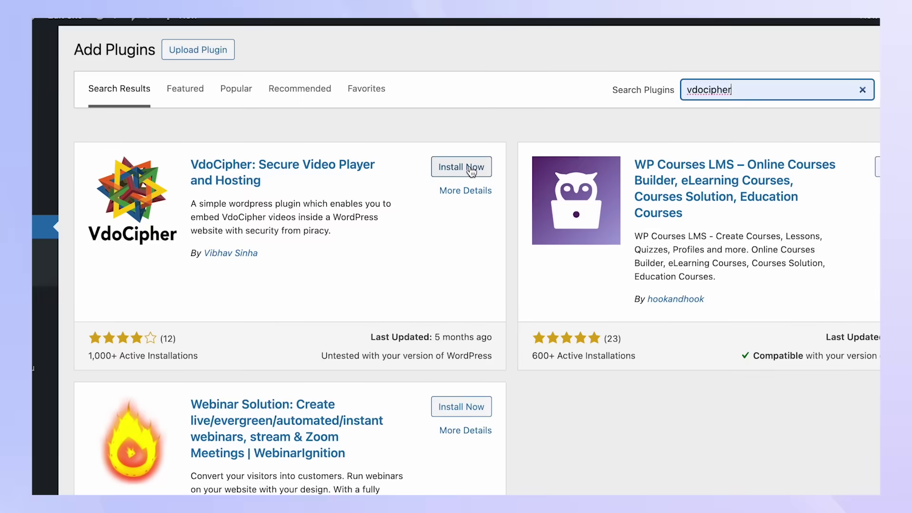
click(471, 167)
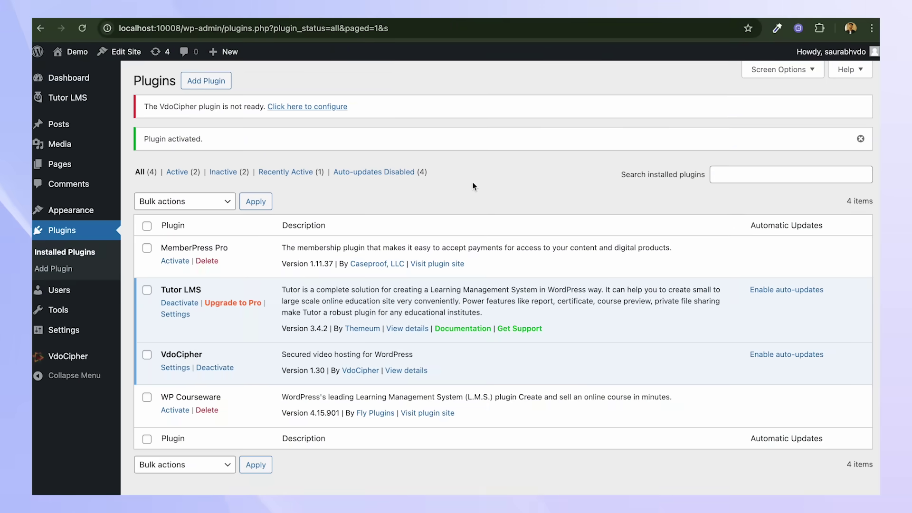
click(175, 367)
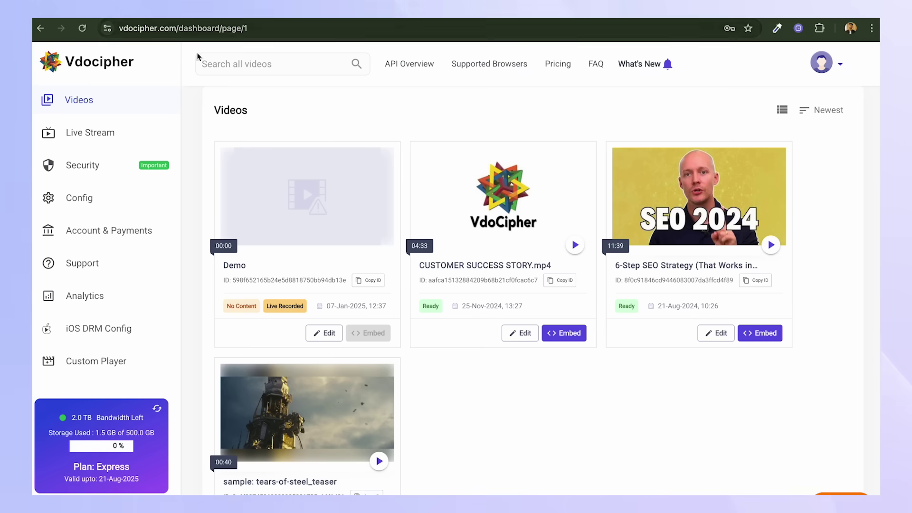
- Generate a new API key from VdoCipher's Config page
click(81, 197)
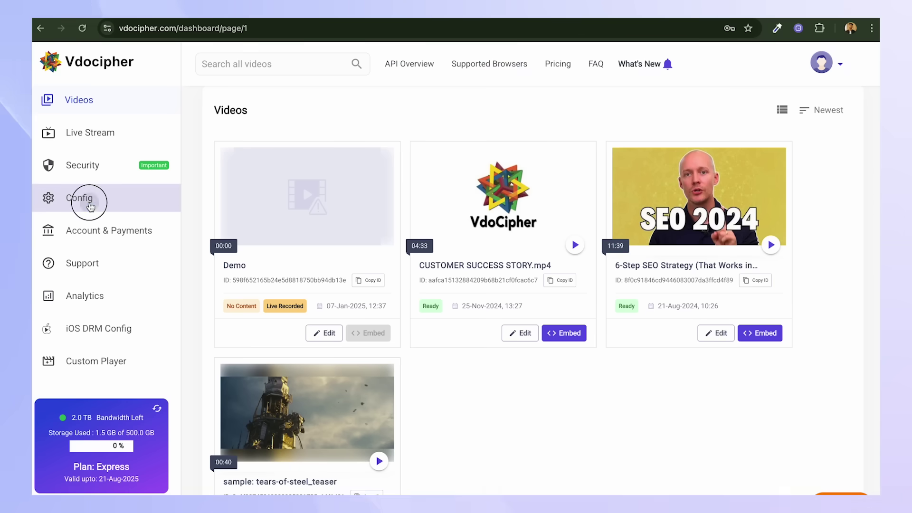
click(240, 208)
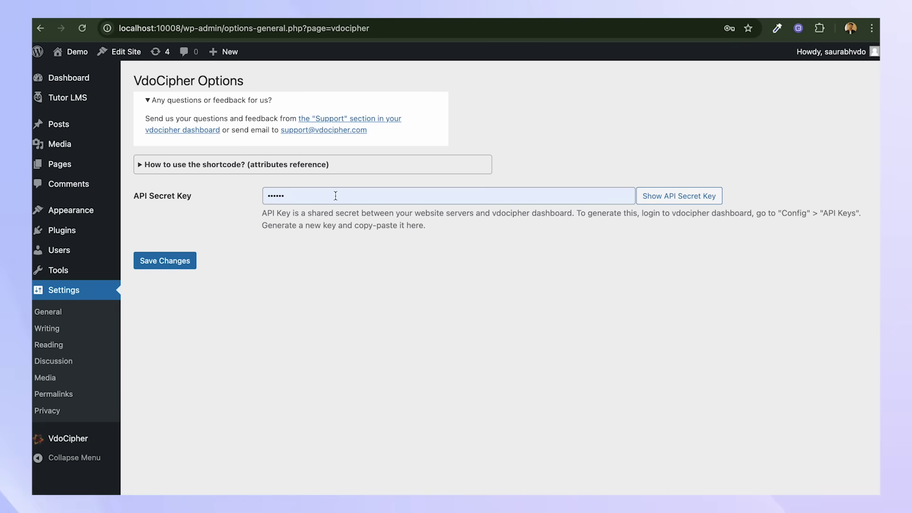
- Paste the copied API secret into the API Secret Key field and save the options
click(346, 193)
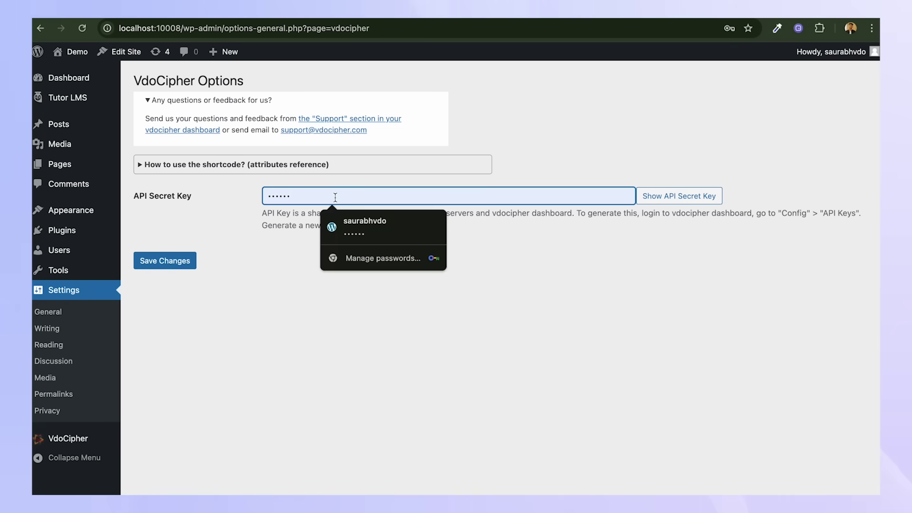
key(ctrl+v)
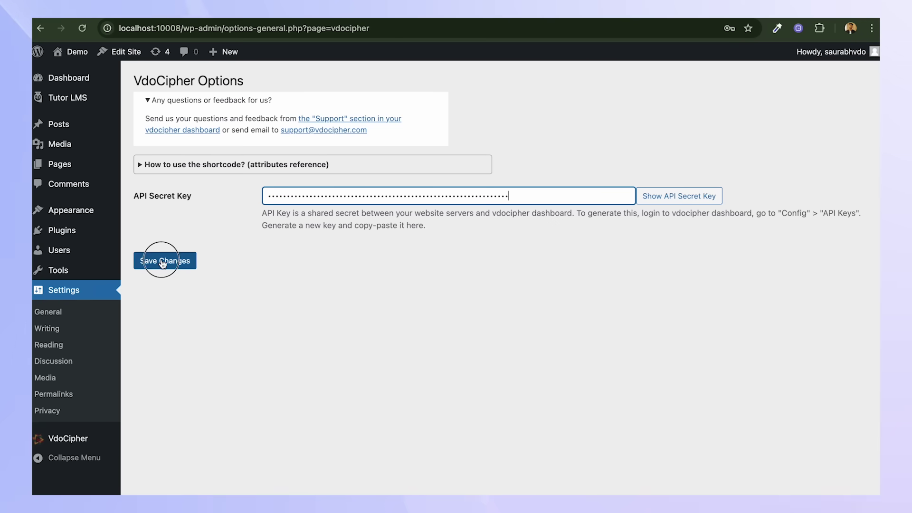
click(162, 261)
scroll(226, 345, down, 3)
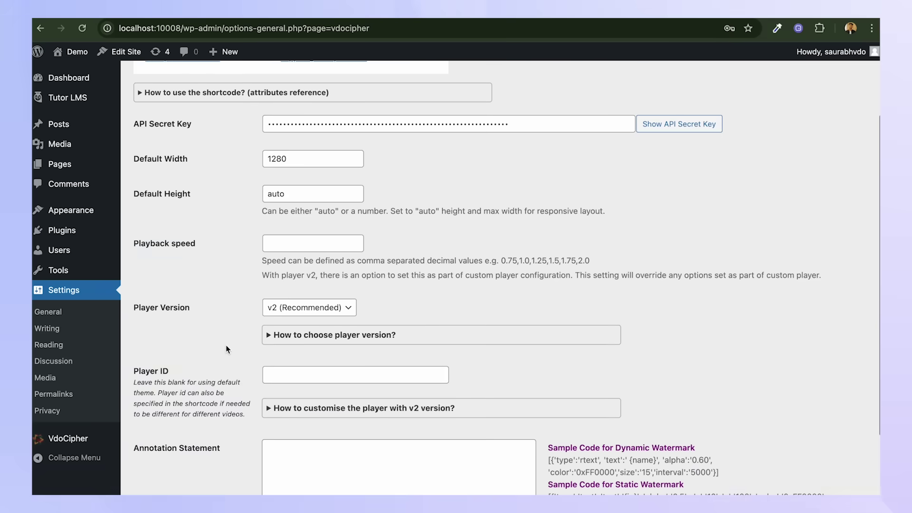
scroll(226, 344, down, 2)
scroll(226, 345, up, 3)
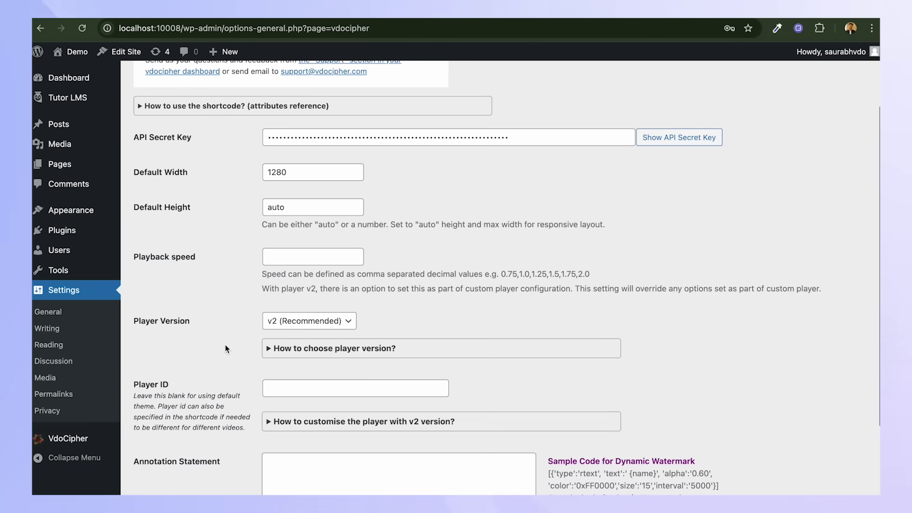
scroll(226, 344, down, 4)
scroll(226, 343, up, 4)
scroll(225, 344, up, 2)
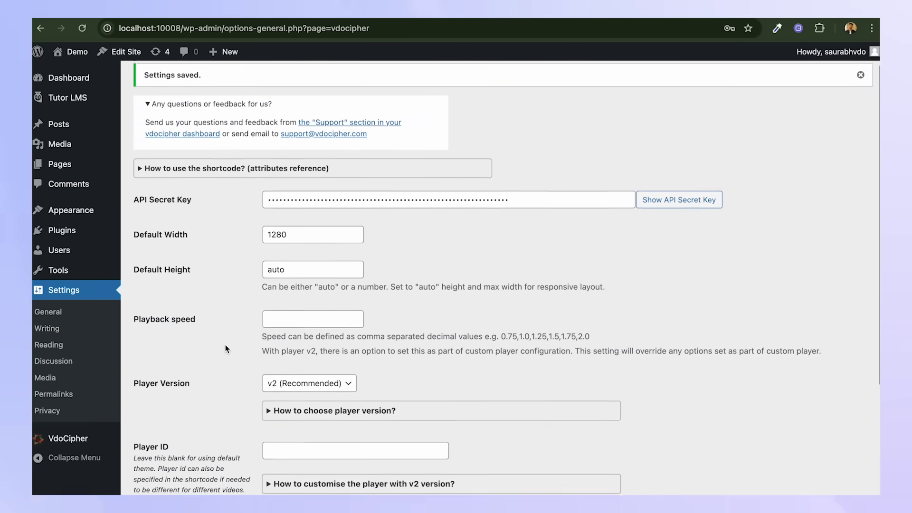
scroll(225, 344, down, 5)
- Copy the dynamic name watermark sample code into the Annotation Statement and save
triple_click(593, 347)
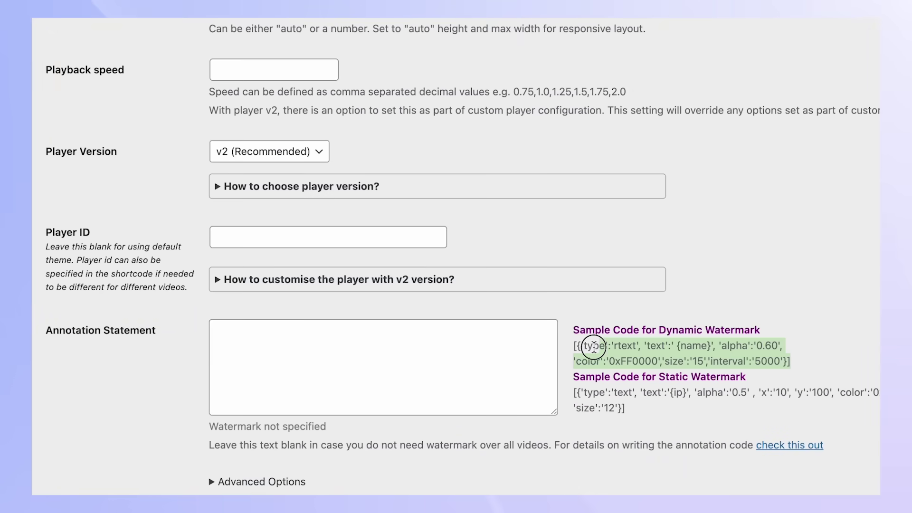
click(422, 324)
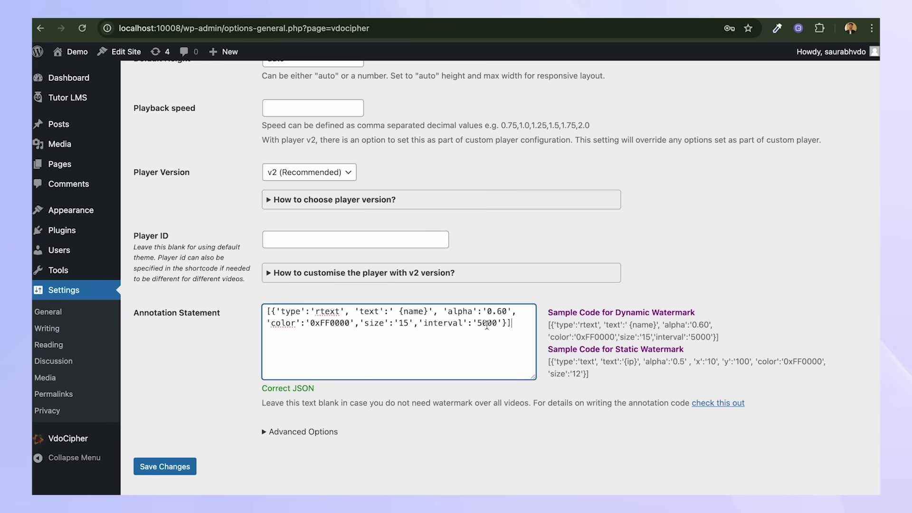
key(ctrl+r)
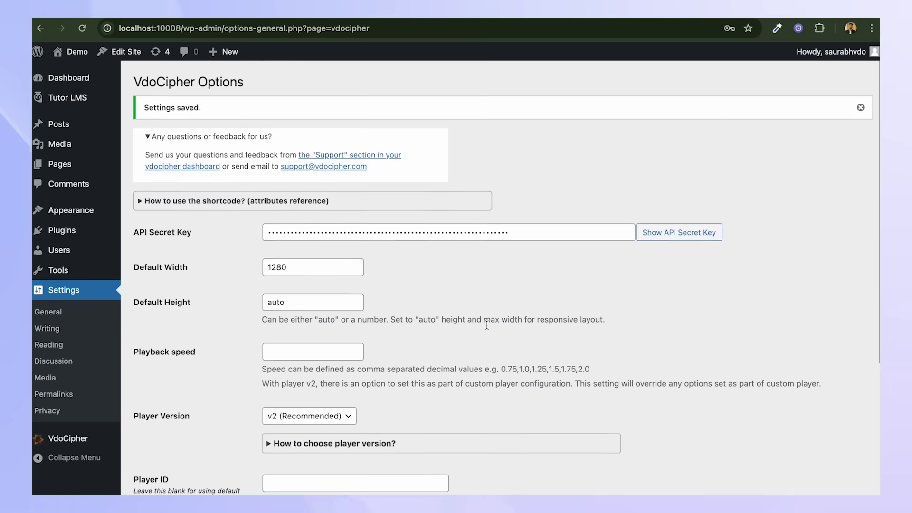
- Tick 'Track userId with each video session' under Advanced Options and save changes
click(281, 437)
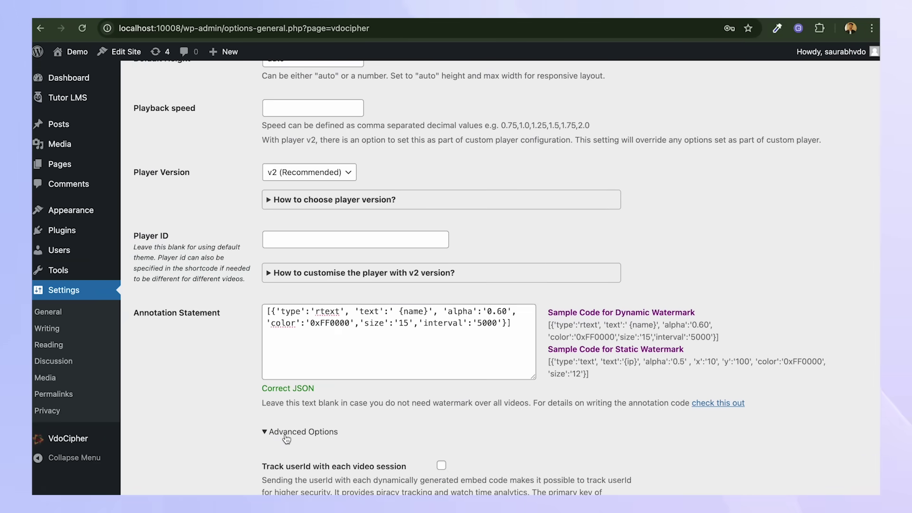
scroll(417, 367, down, 3)
click(442, 353)
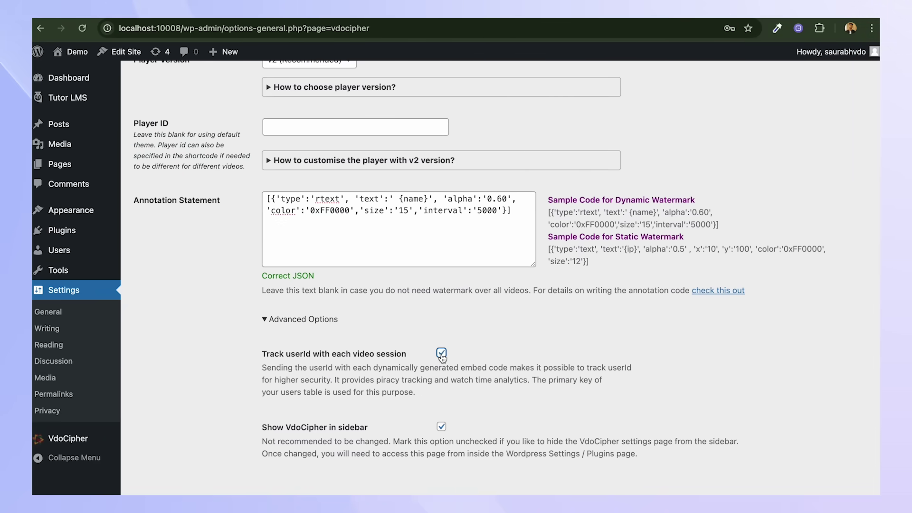
scroll(546, 285, down, 1)
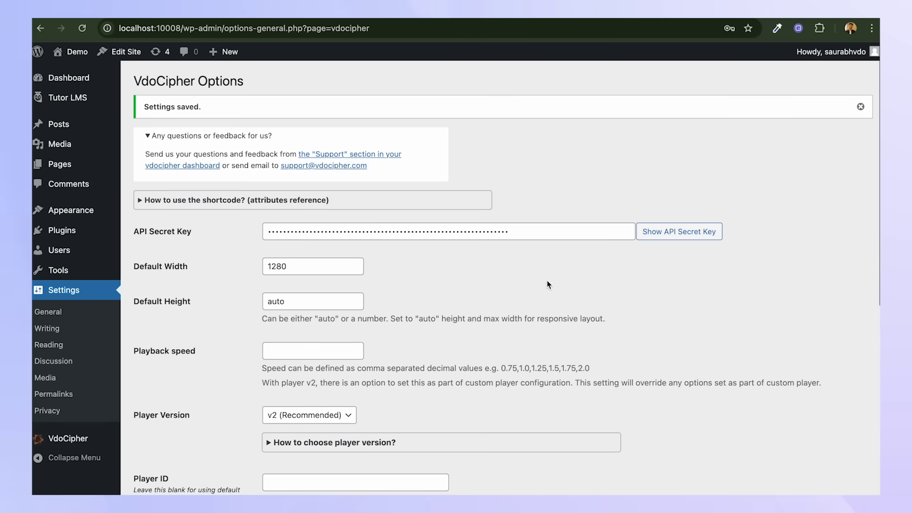
scroll(363, 364, down, 10)
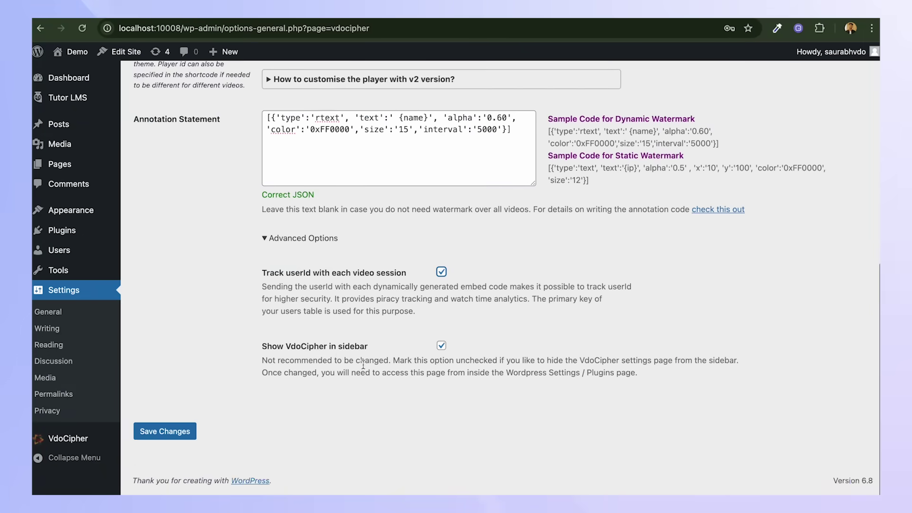
click(165, 467)
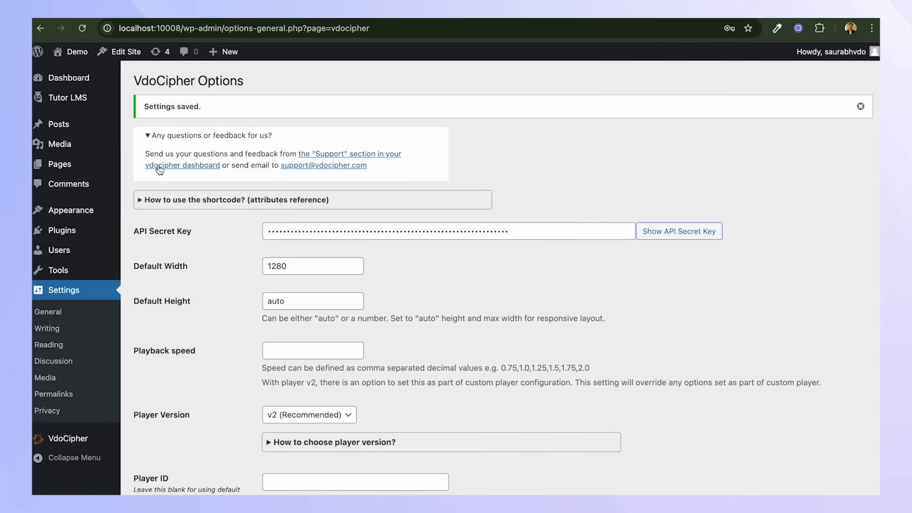
- Open Demo course from Tutor LMS Courses and switch its intro video source to Shortcode
click(64, 98)
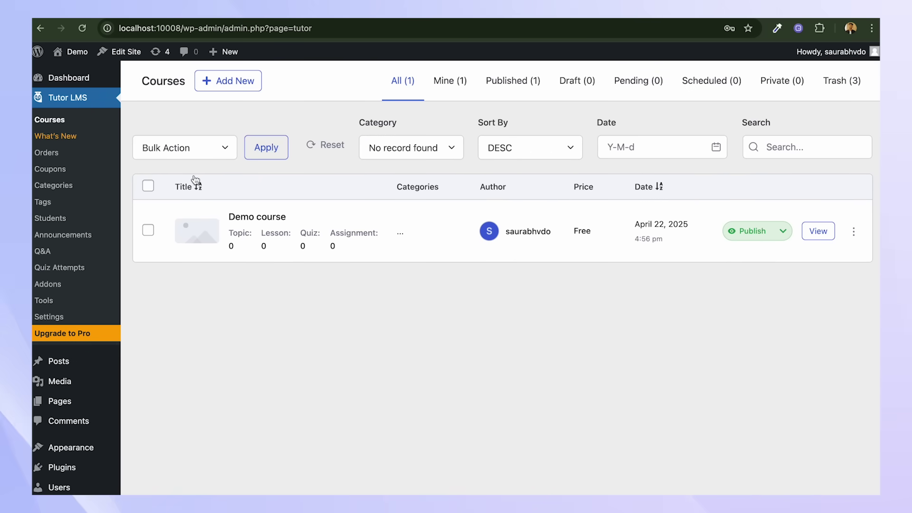
click(270, 217)
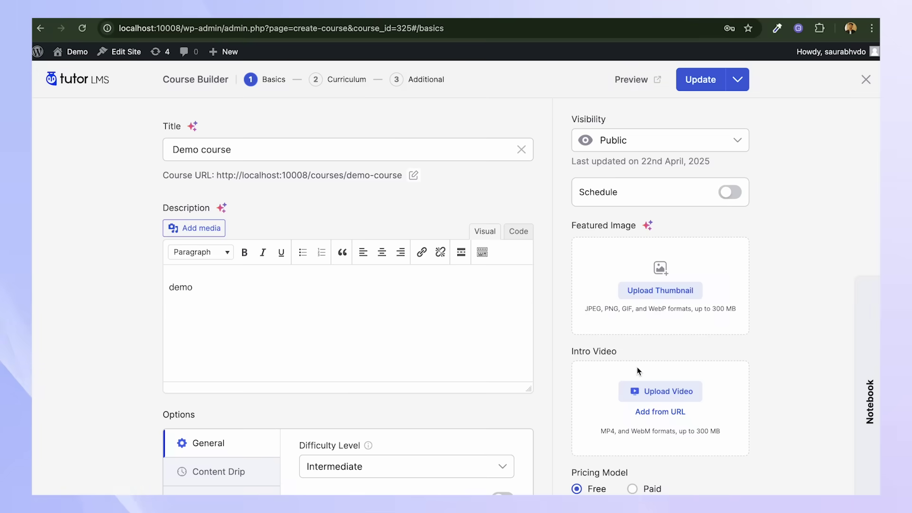
scroll(638, 371, down, 3)
scroll(383, 267, up, 3)
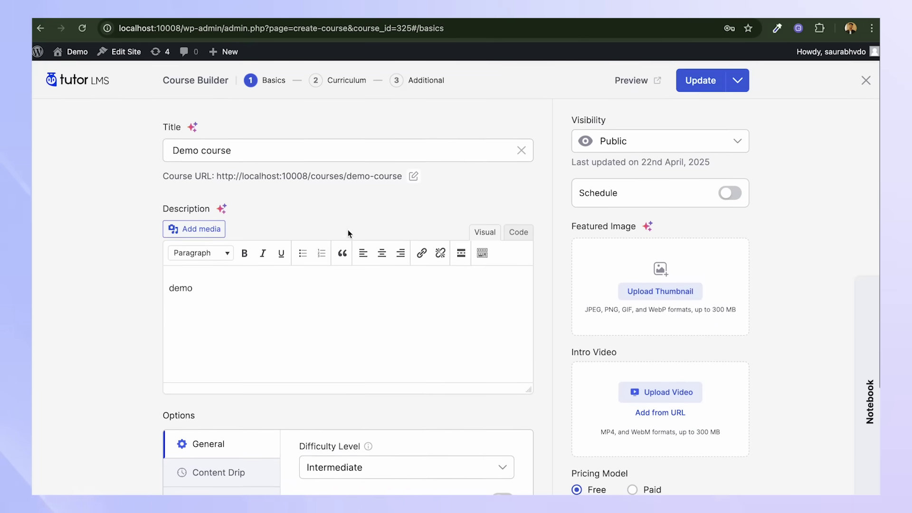
scroll(368, 195, down, 1)
scroll(368, 194, down, 4)
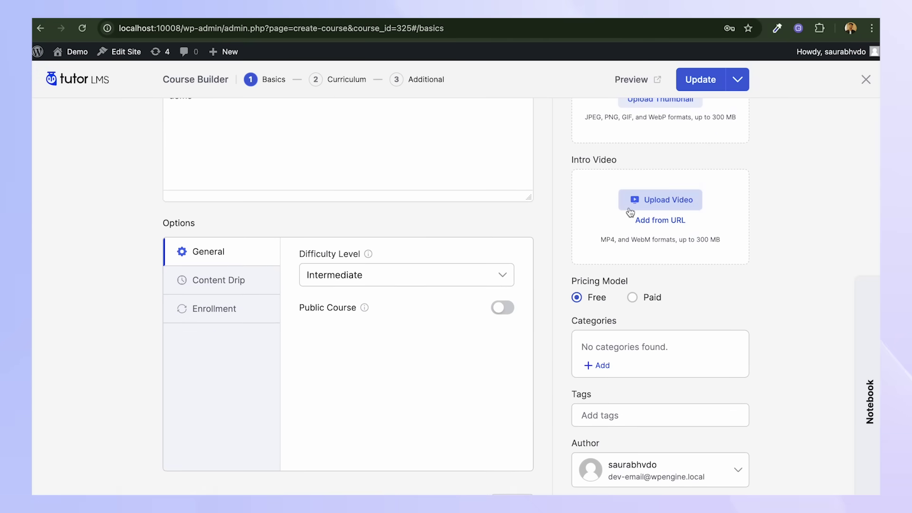
click(650, 222)
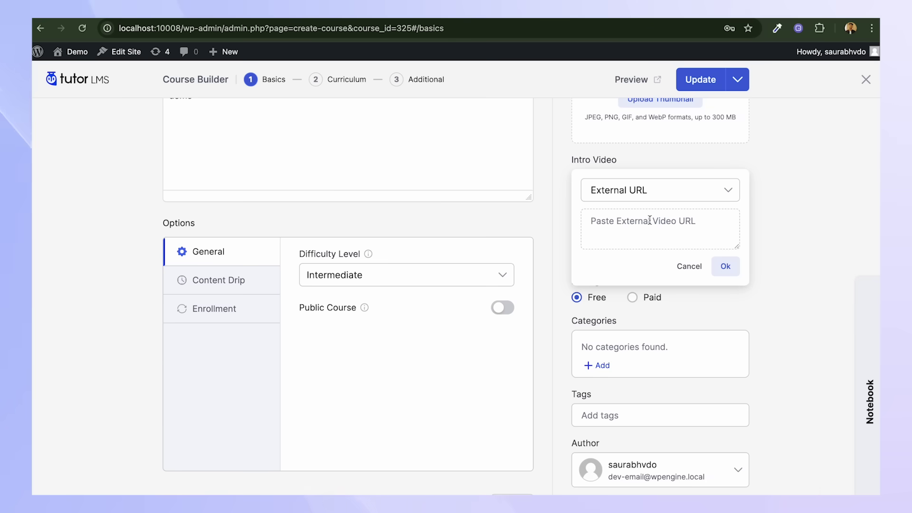
click(664, 187)
click(616, 303)
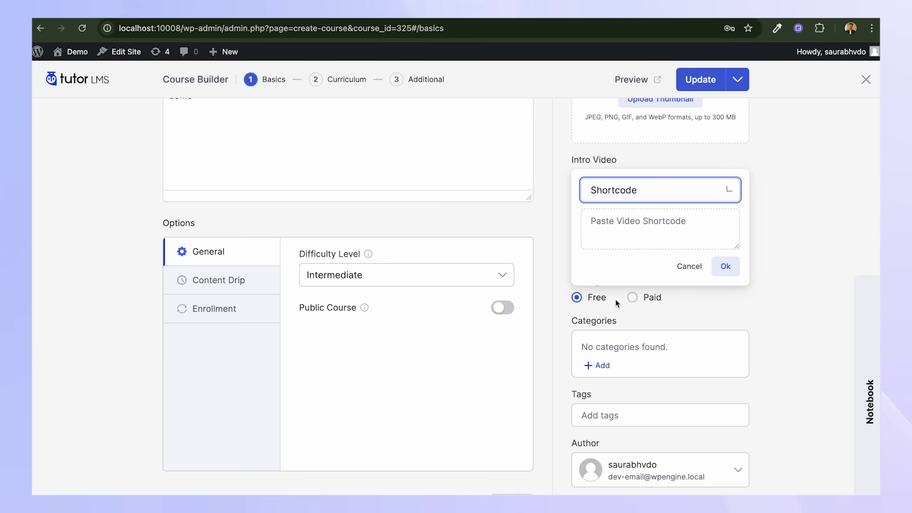
click(635, 244)
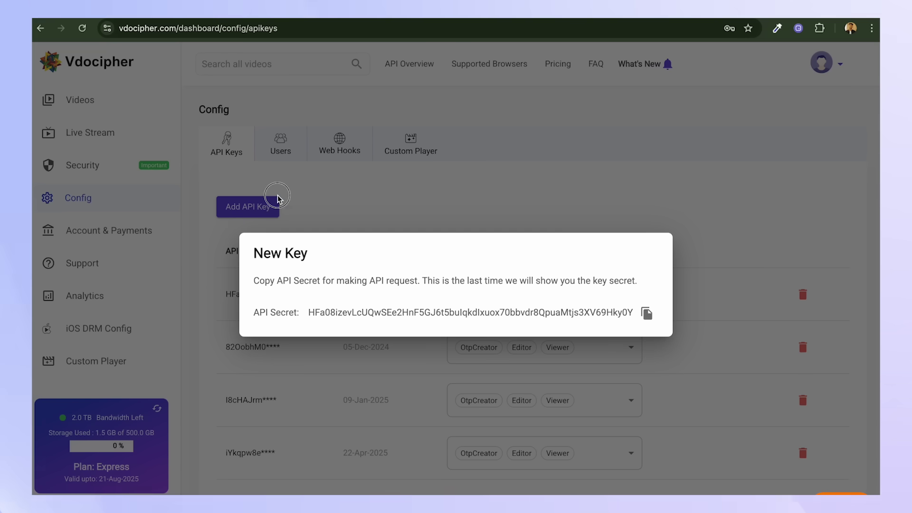
- Copy the WordPress shortcode for the CUSTOMER SUCCESS STORY video from VdoCipher's Videos list
click(276, 198)
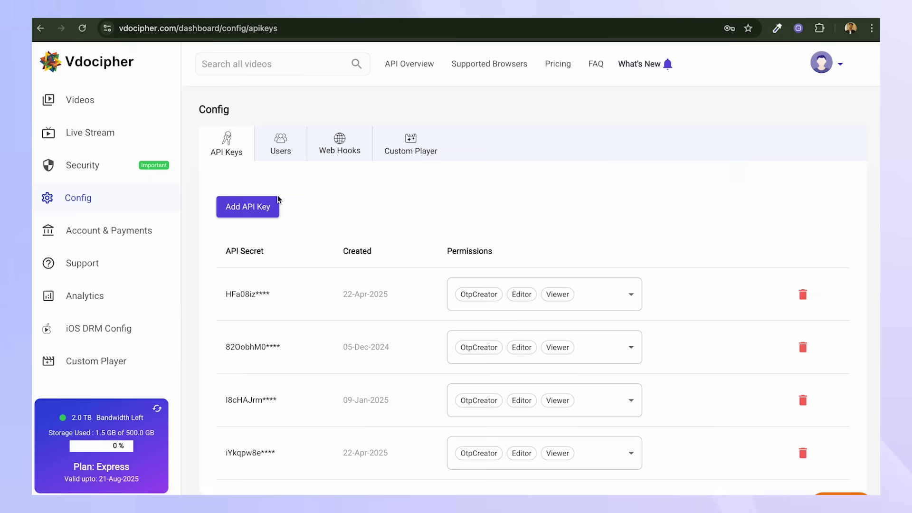
click(111, 102)
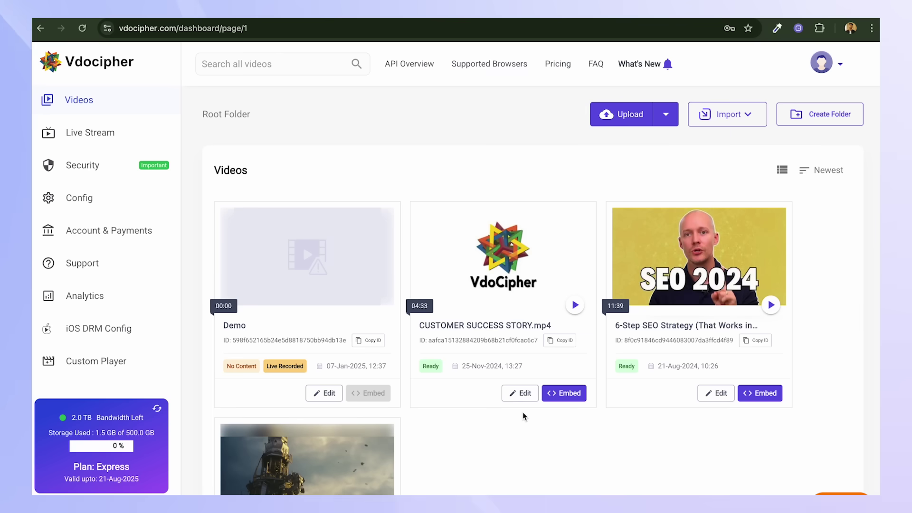
scroll(523, 416, down, 2)
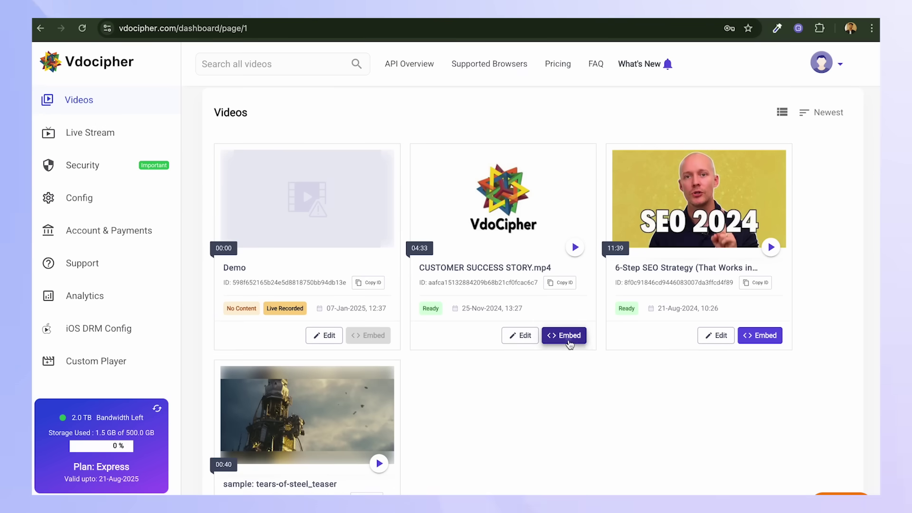
click(569, 335)
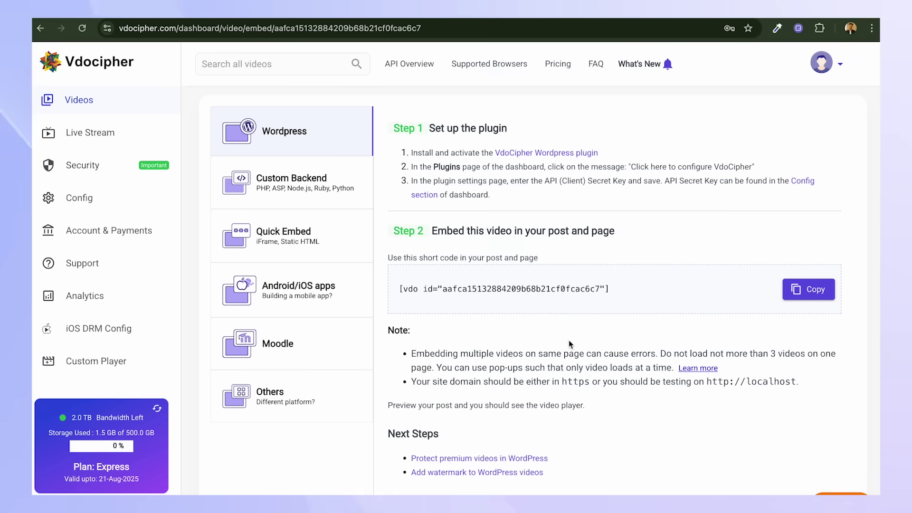
click(807, 291)
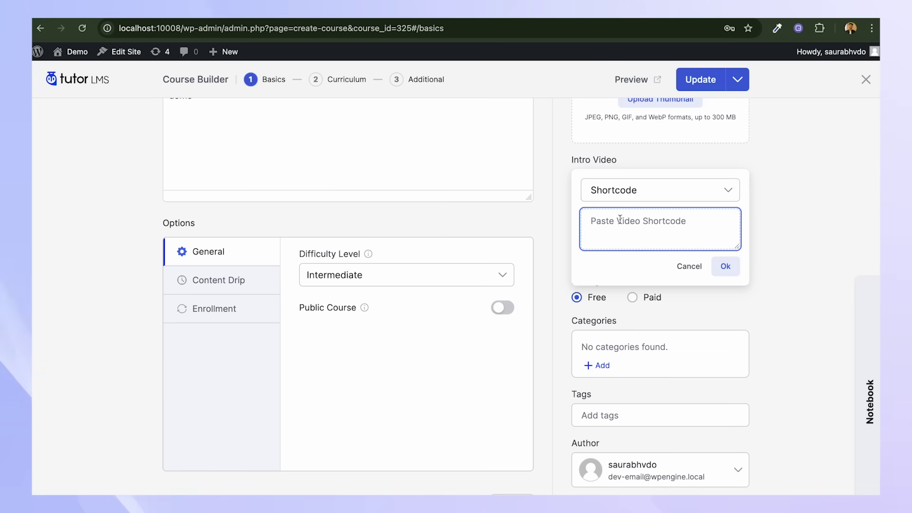
- Paste the shortcode as the intro video, update the course and open its preview
key(ctrl+v)
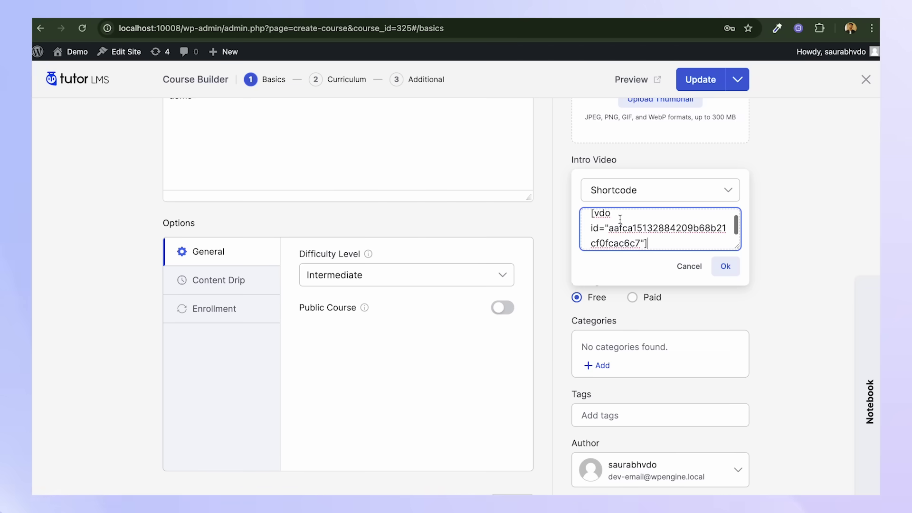
click(721, 266)
scroll(719, 267, up, 5)
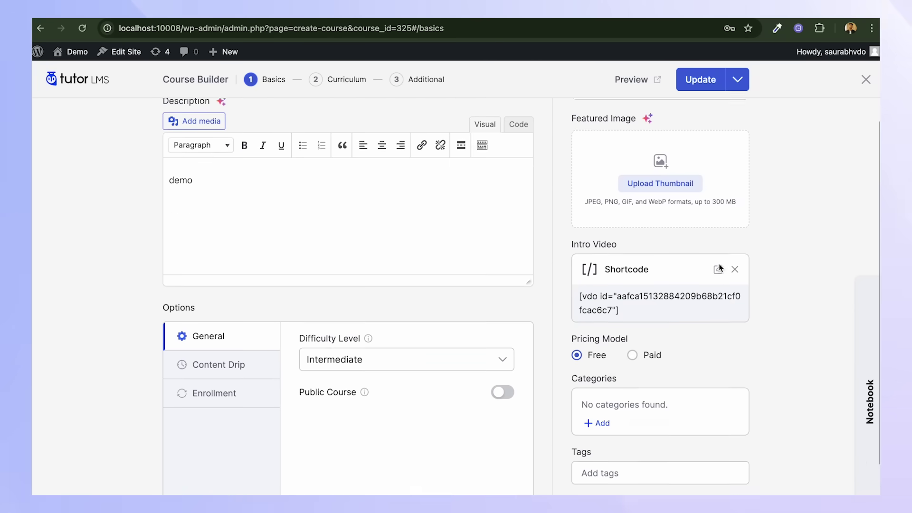
click(700, 79)
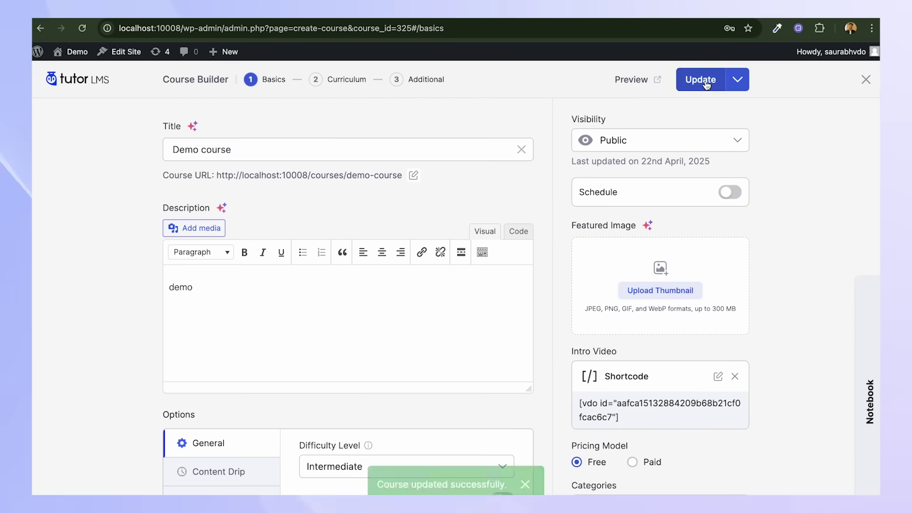
click(637, 80)
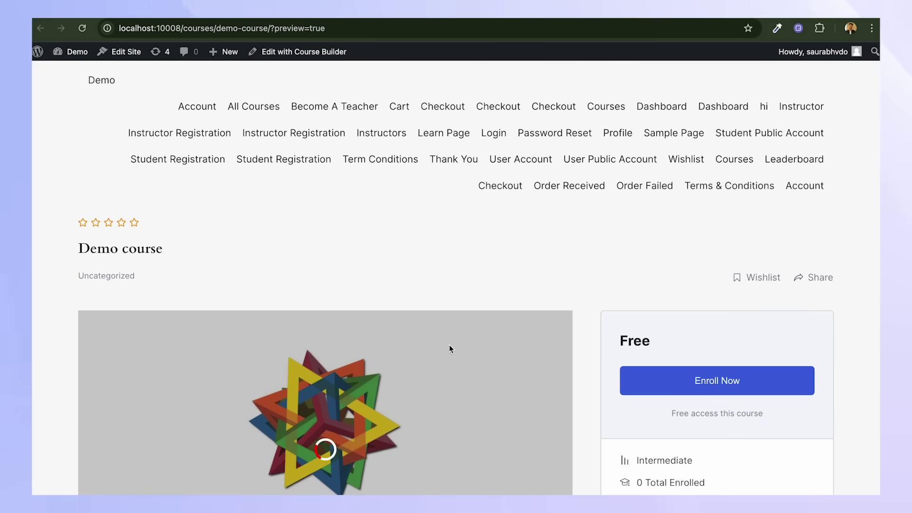
scroll(437, 360, down, 1)
scroll(424, 367, down, 3)
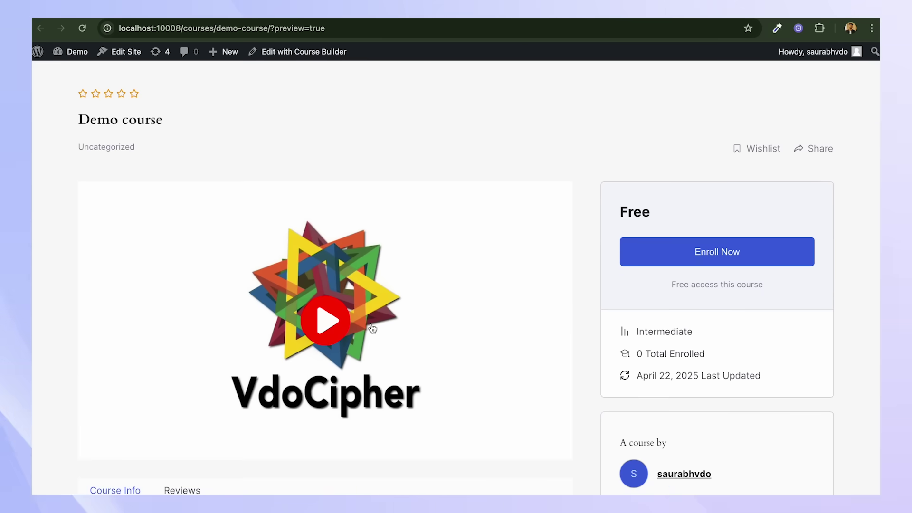
scroll(315, 246, down, 3)
- Play the CUSTOMER SUCCESS STORY intro video in the course preview, showing the username watermark
click(335, 200)
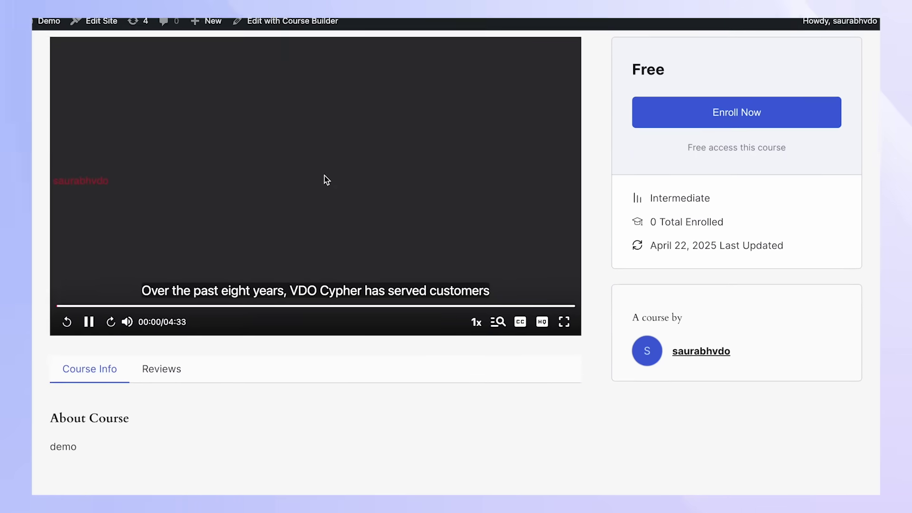